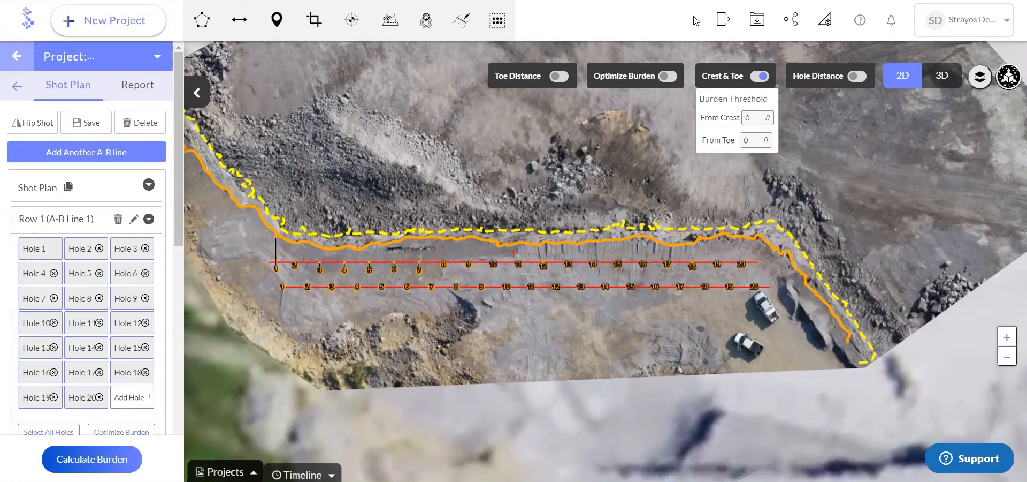
# Step: Calculate the burden for the shot plan and download its grid report
pyautogui.click(114, 464)
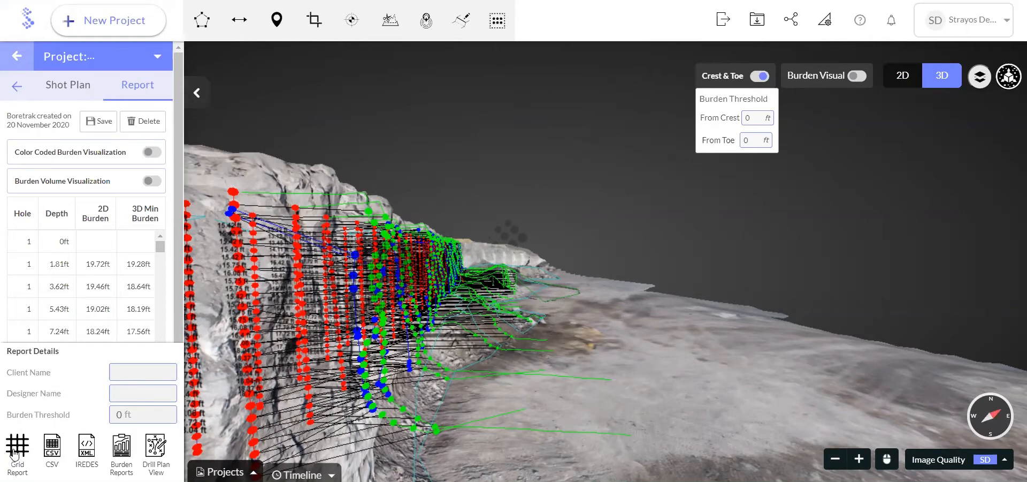
pyautogui.click(16, 448)
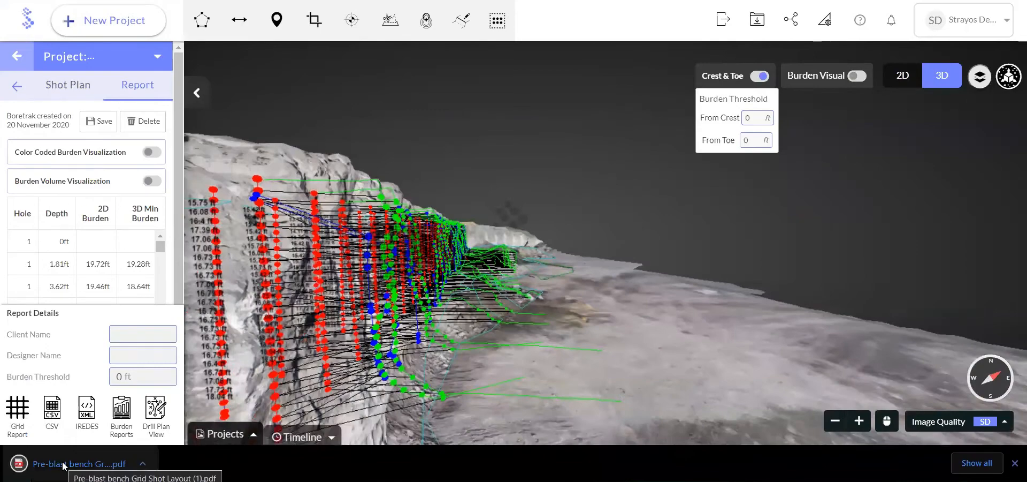
# Step: Open the downloaded grid shot layout PDF, review the hole layout and pattern information, and return to the project
pyautogui.click(63, 465)
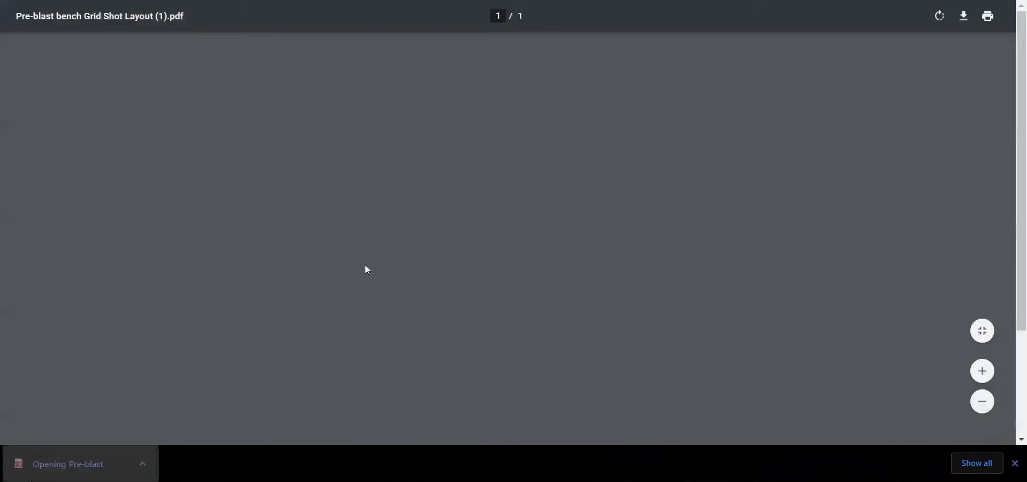
pyautogui.scroll(-1, 368, 270)
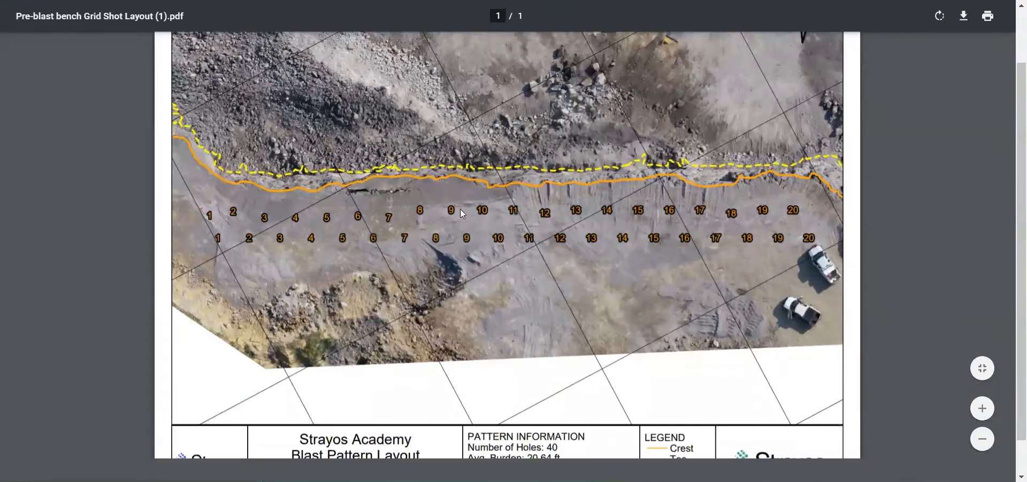
pyautogui.scroll(-1, 460, 208)
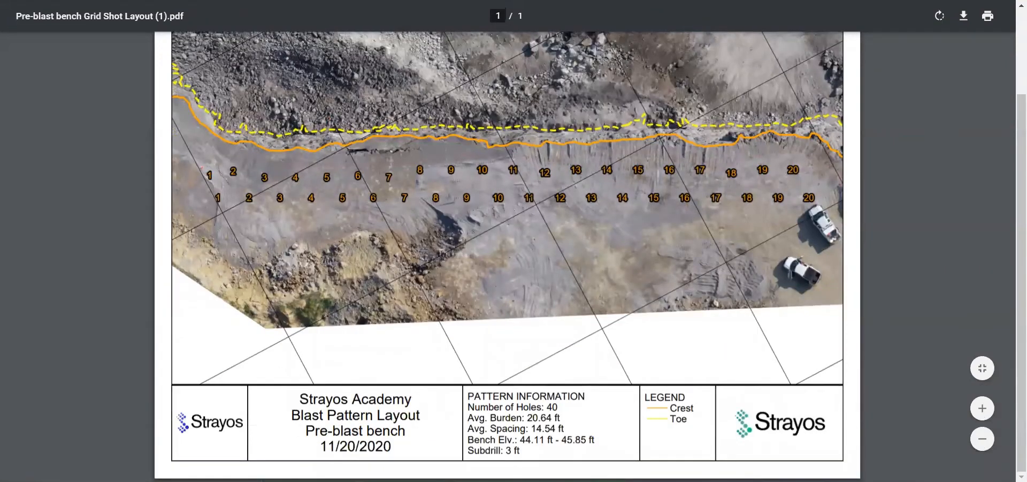
pyautogui.click(337, 1)
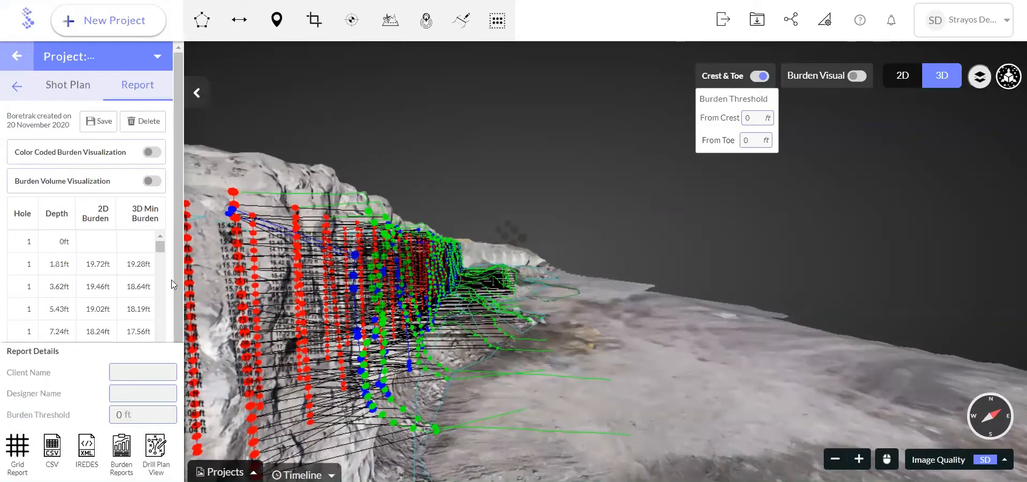
# Step: Set up a CSV export of the shot plan with the UTM coordinate system type and the Custom EPSG Code option
pyautogui.click(50, 454)
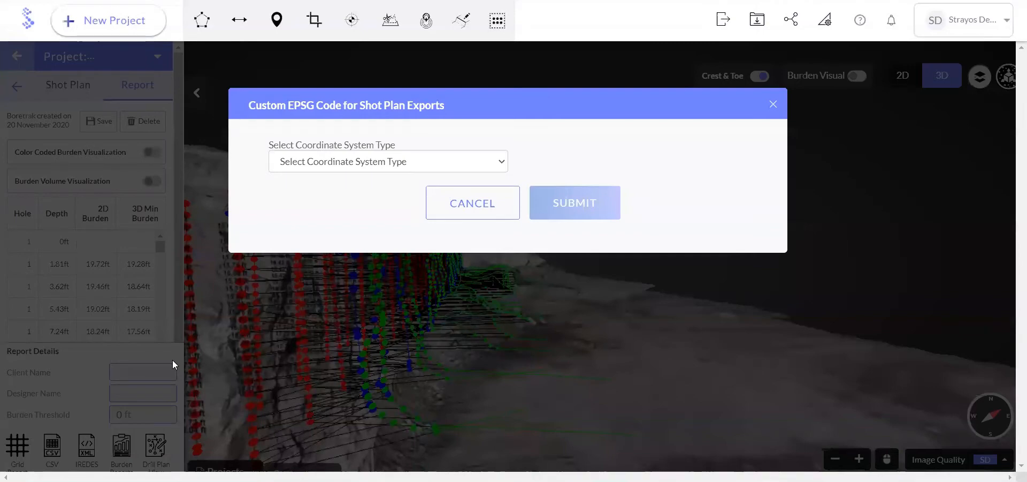
pyautogui.click(320, 161)
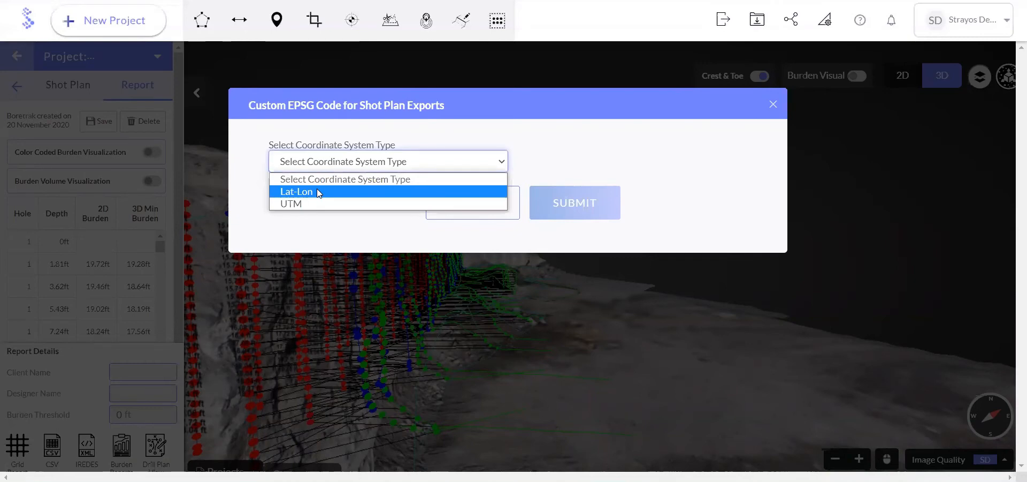
pyautogui.click(310, 203)
pyautogui.click(316, 220)
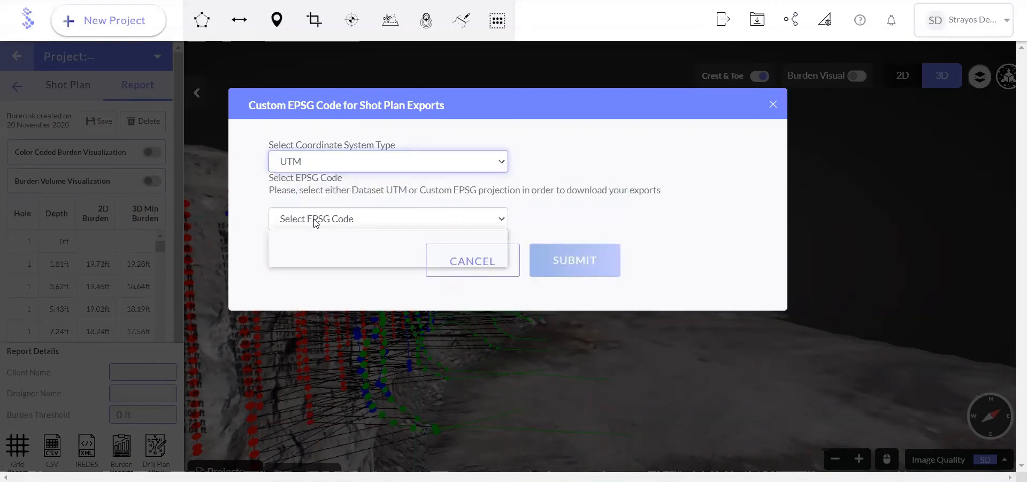
pyautogui.click(302, 249)
pyautogui.click(303, 224)
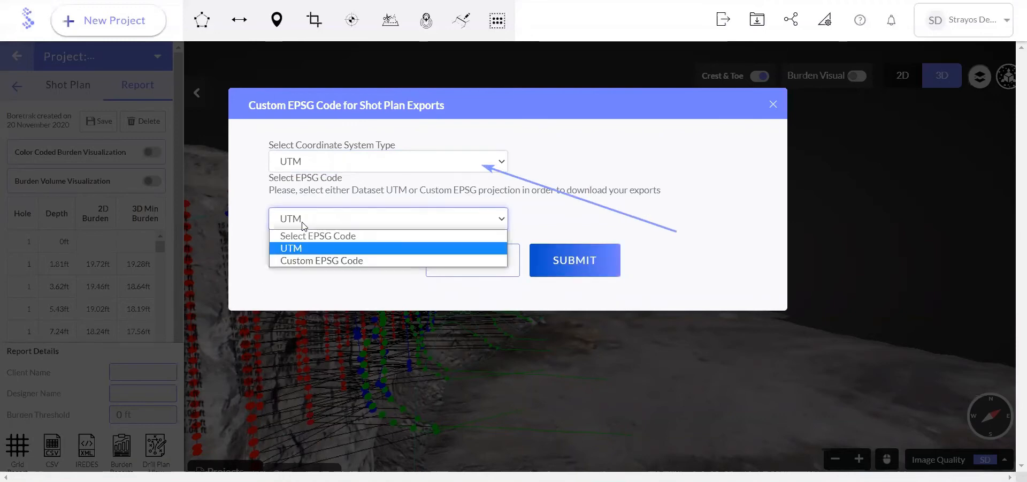
pyautogui.click(327, 260)
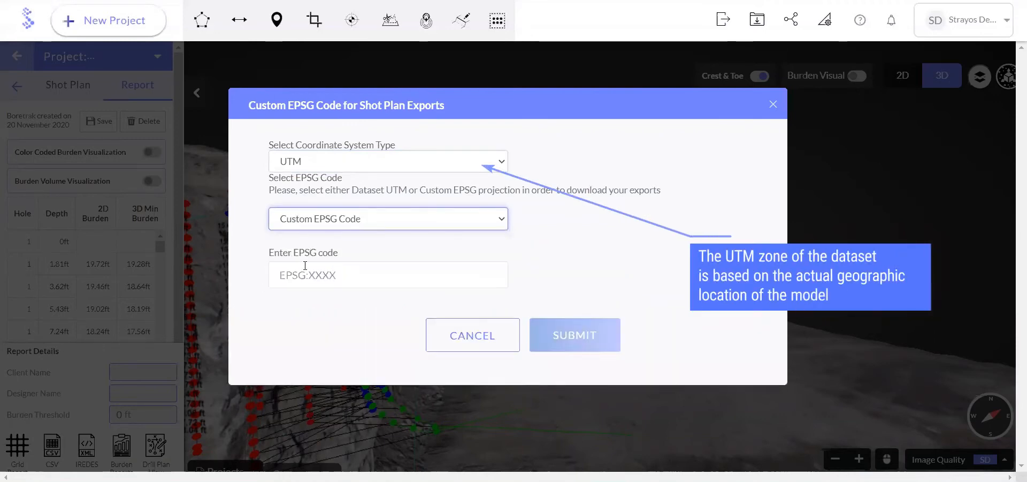
# Step: Enter EPSG:2226 as the custom code, submit the CSV export and open the downloaded file
pyautogui.click(305, 266)
pyautogui.write('E')
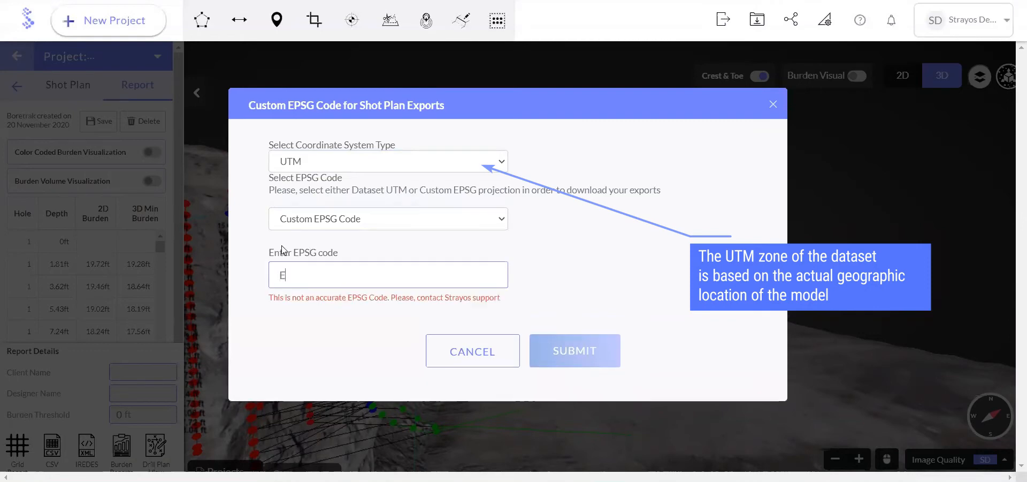
pyautogui.write('PSG:2')
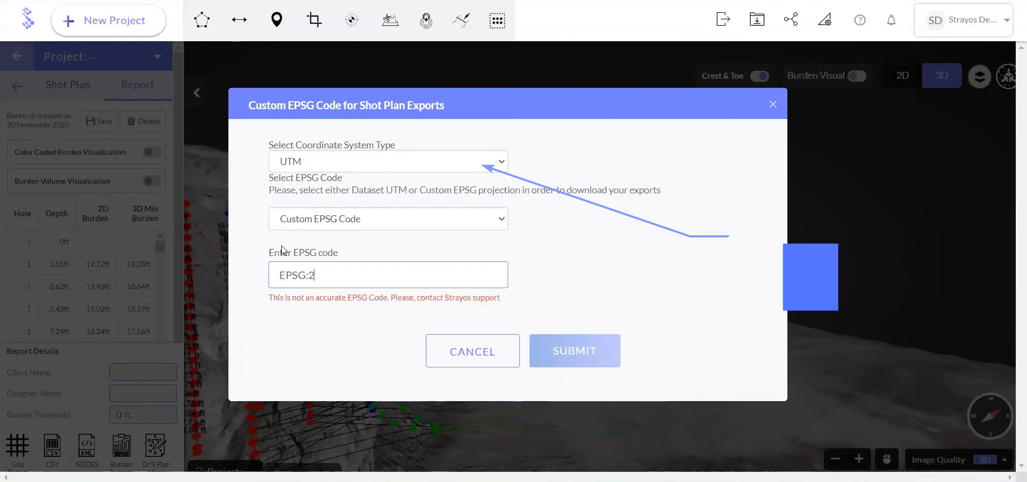
pyautogui.write('226')
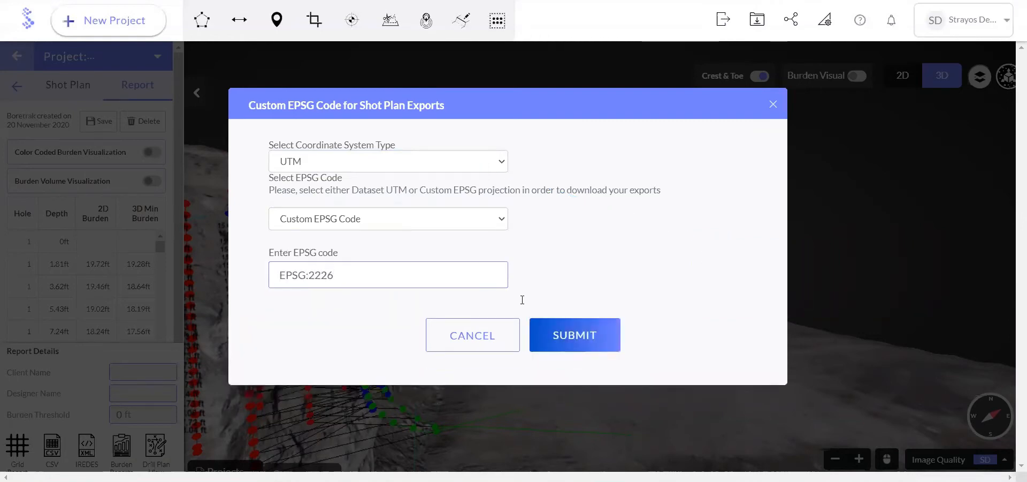
pyautogui.click(574, 321)
pyautogui.click(86, 465)
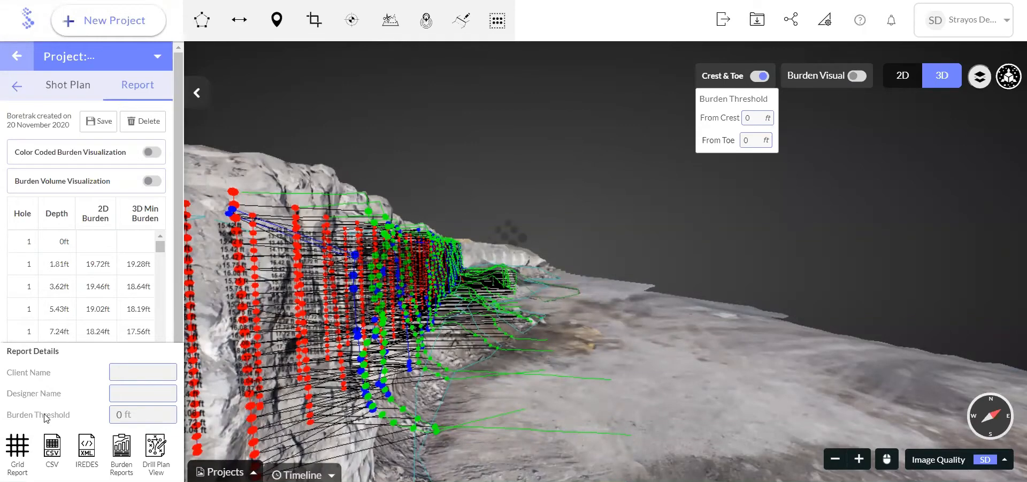
# Step: Export the shot plan as an IREDES XML file using the custom EPSG code EPSG:2226
pyautogui.click(84, 443)
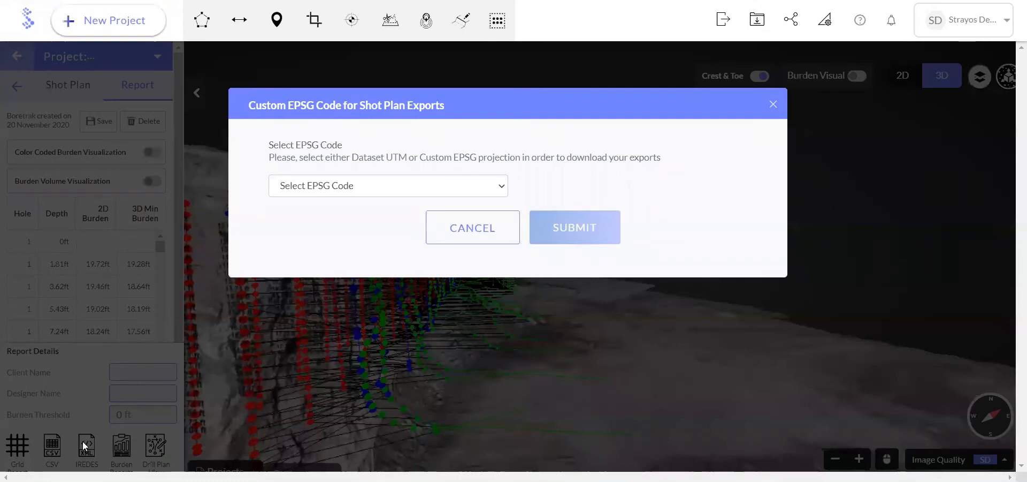
pyautogui.click(332, 185)
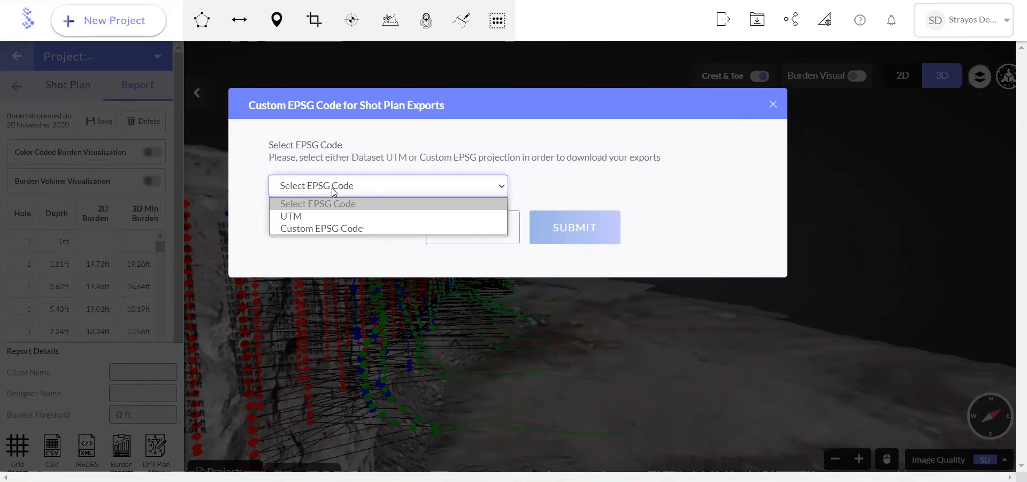
pyautogui.click(325, 228)
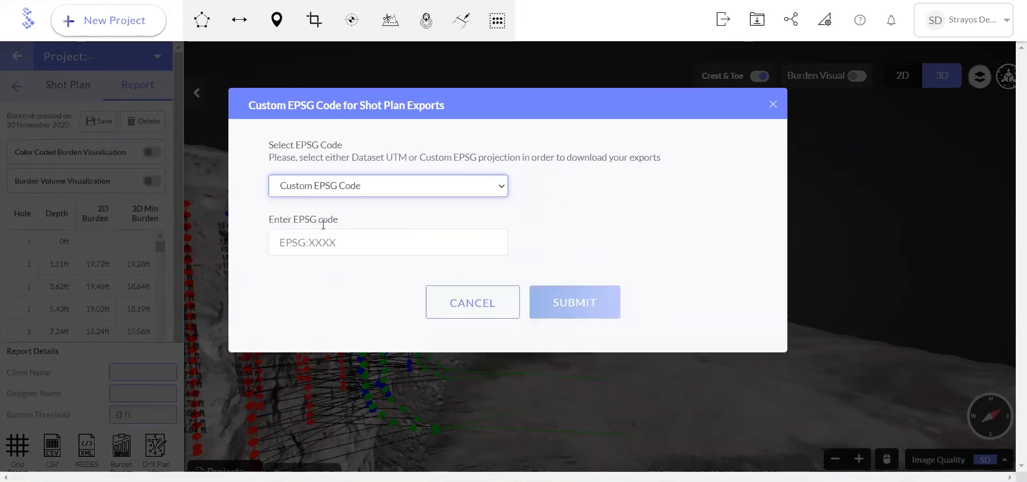
pyautogui.click(307, 243)
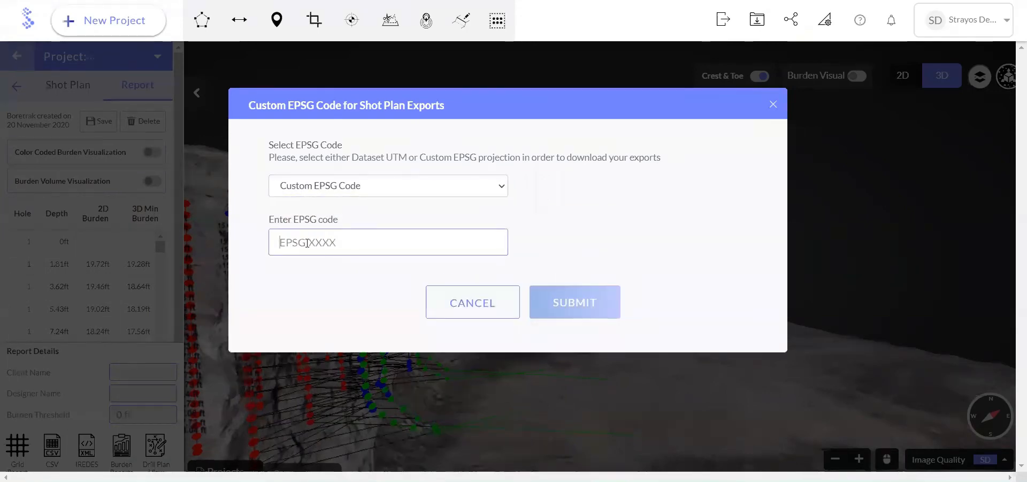
pyautogui.write('EPSG')
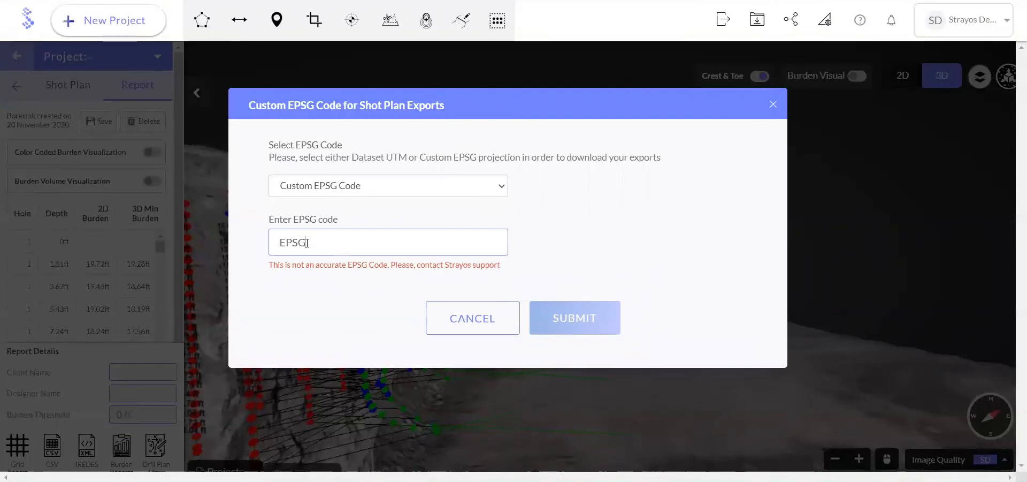
pyautogui.write(':2226')
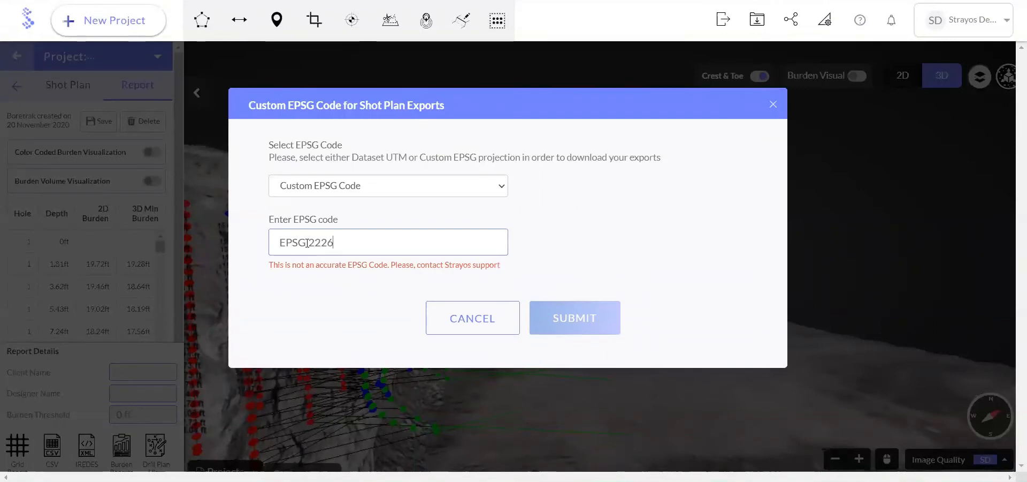
pyautogui.click(537, 313)
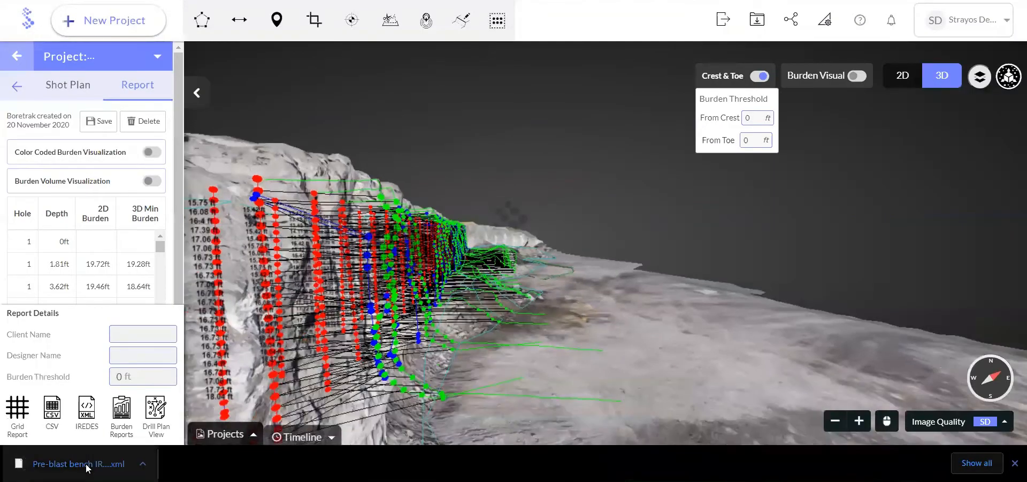
# Step: Open the downloaded IREDES XML file, examine the start and end point coordinates of the holes, and close it
pyautogui.click(87, 464)
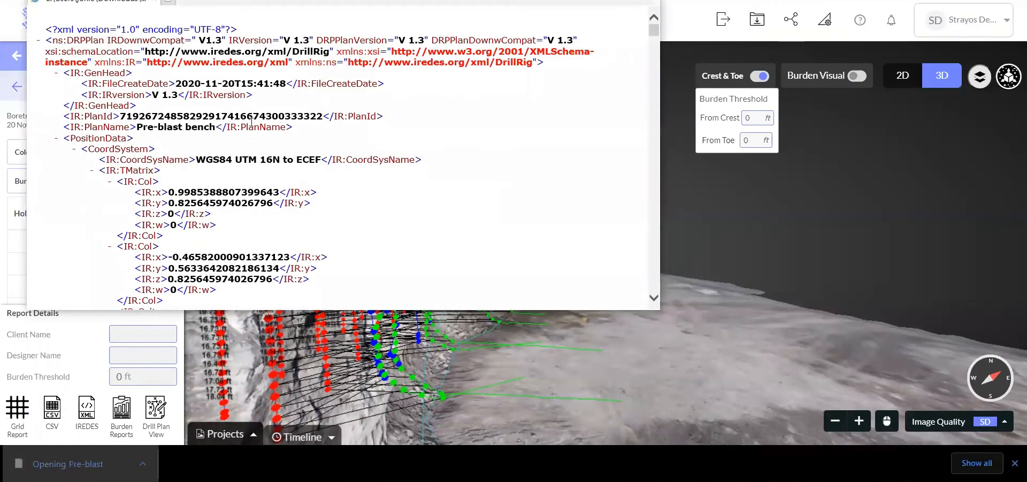
pyautogui.scroll(-10, 242, 96)
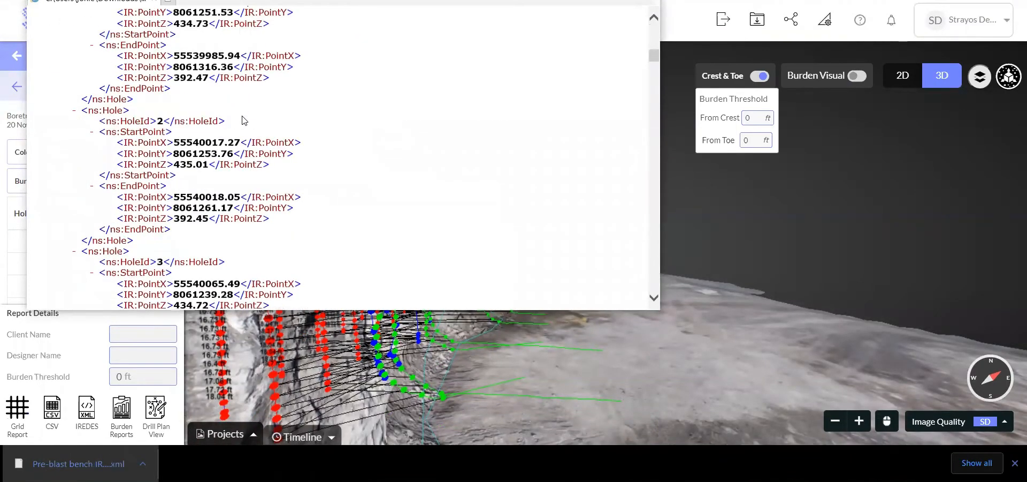
pyautogui.scroll(-1, 244, 100)
pyautogui.scroll(-13, 244, 100)
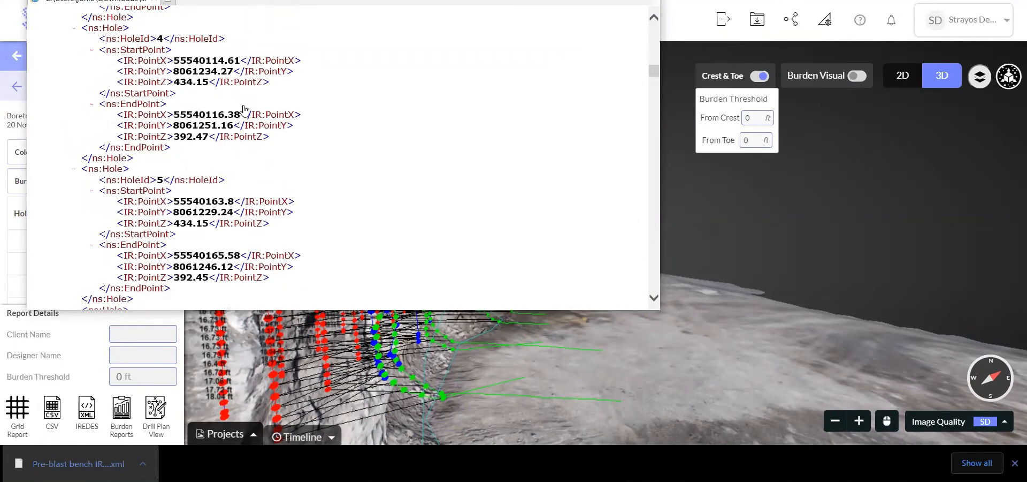
pyautogui.scroll(-3, 242, 114)
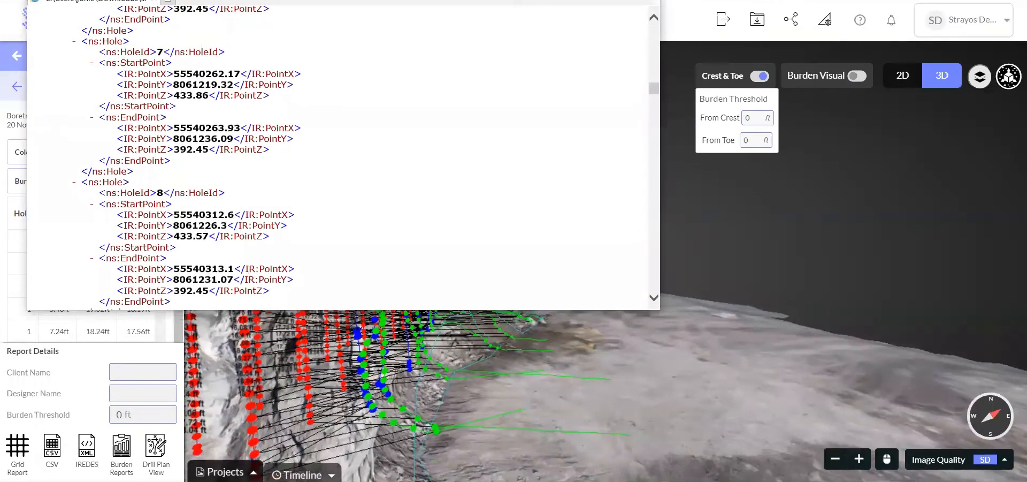
pyautogui.click(595, 0)
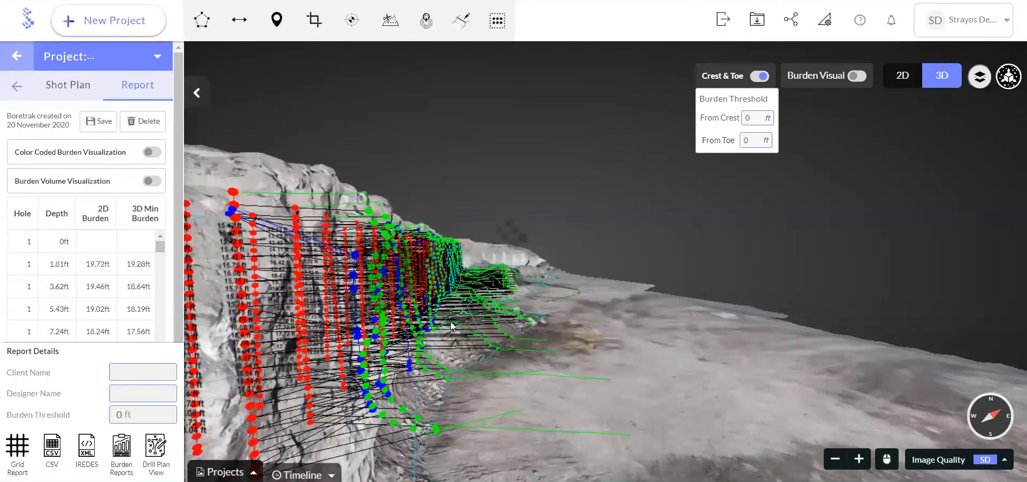
# Step: Inspect the bore hole selection for a customized burden report PDF and close it without exporting
pyautogui.scroll(-1, 439, 314)
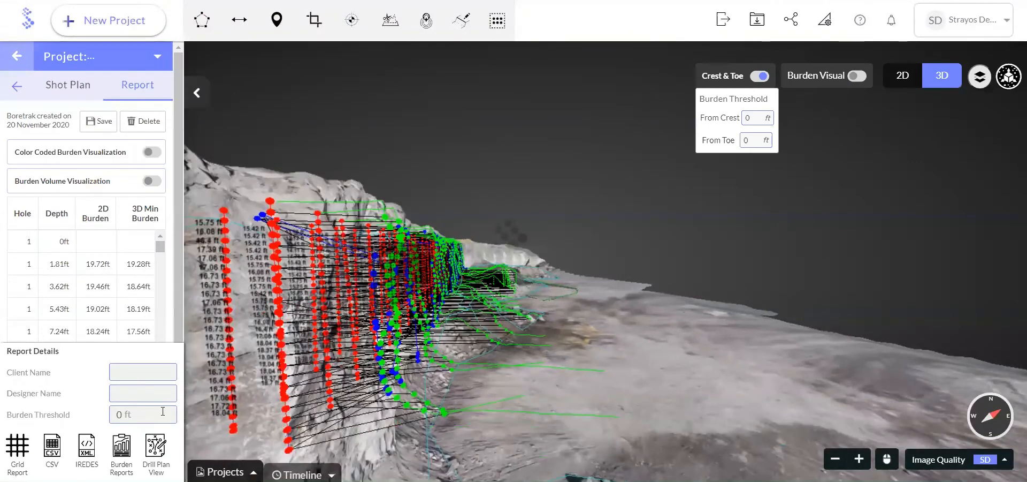
pyautogui.click(129, 454)
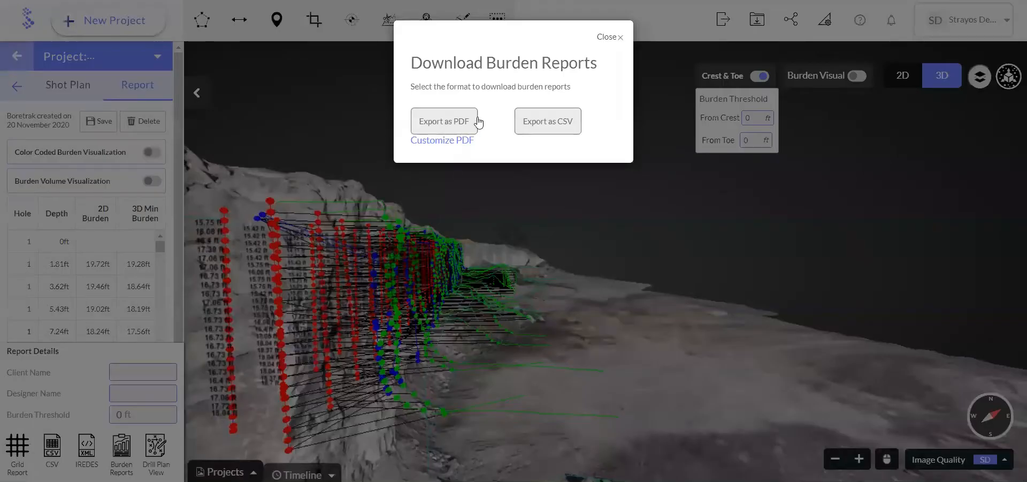
pyautogui.click(456, 141)
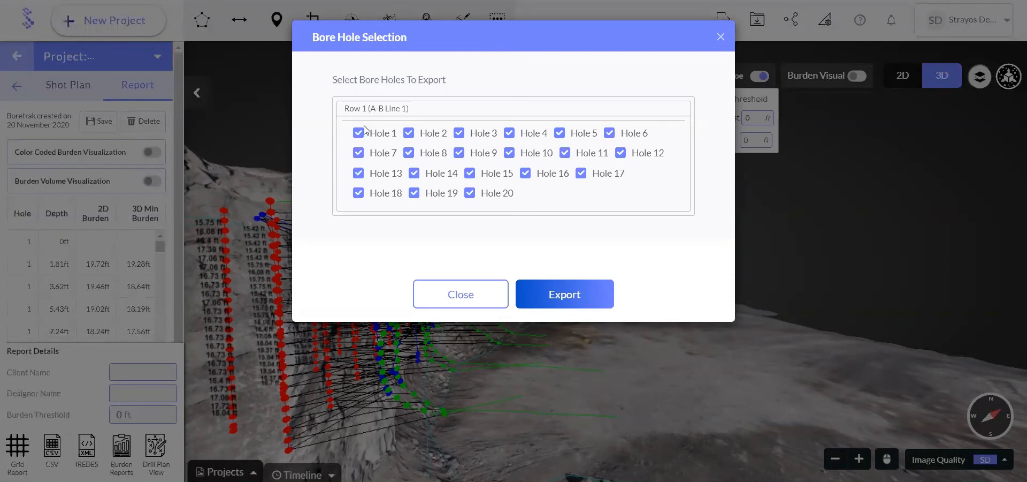
pyautogui.click(456, 295)
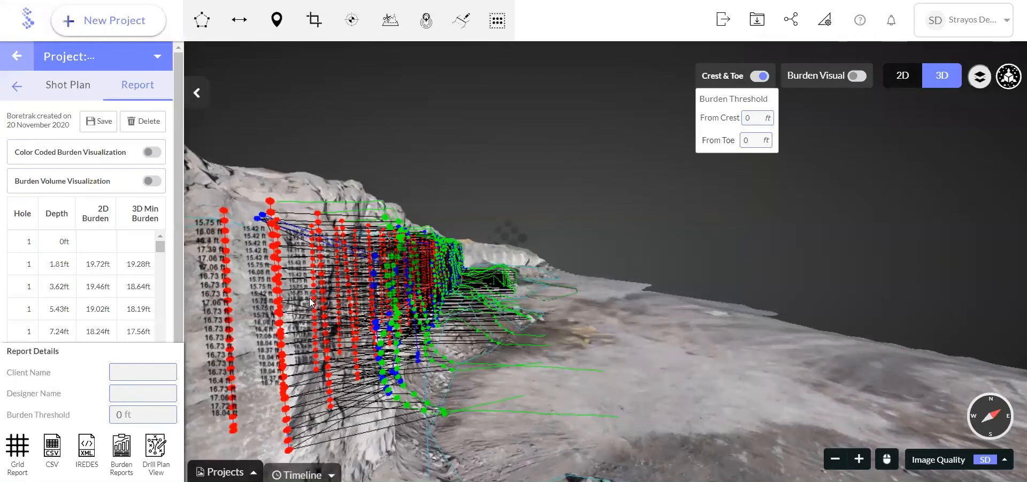
pyautogui.click(122, 455)
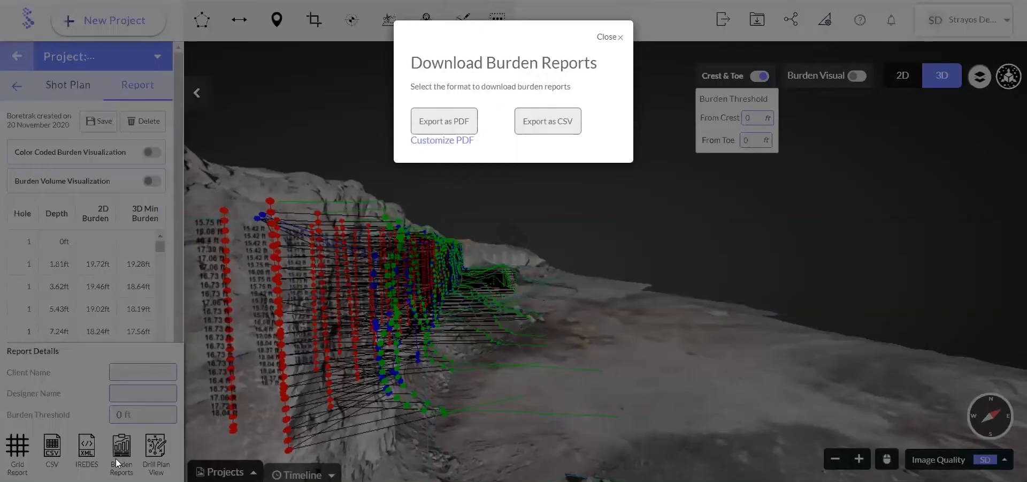
pyautogui.click(454, 140)
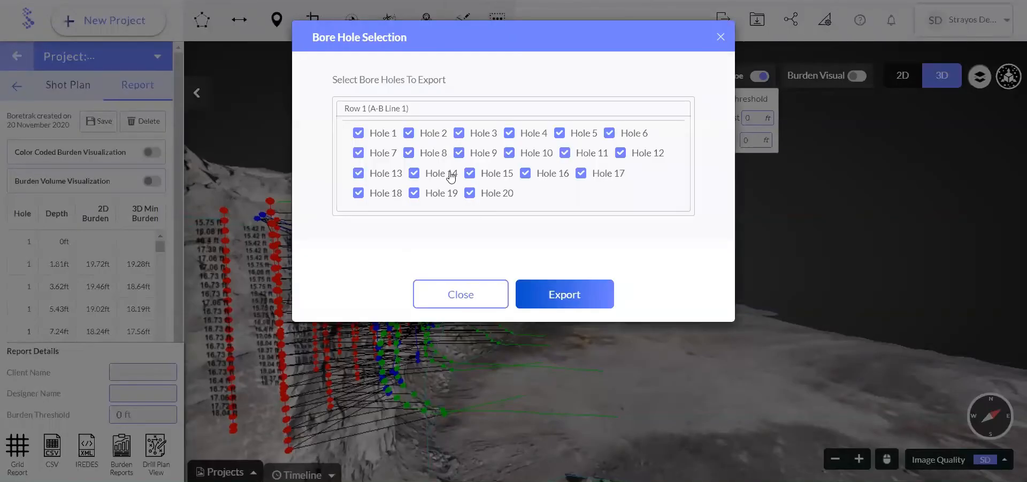
pyautogui.click(457, 294)
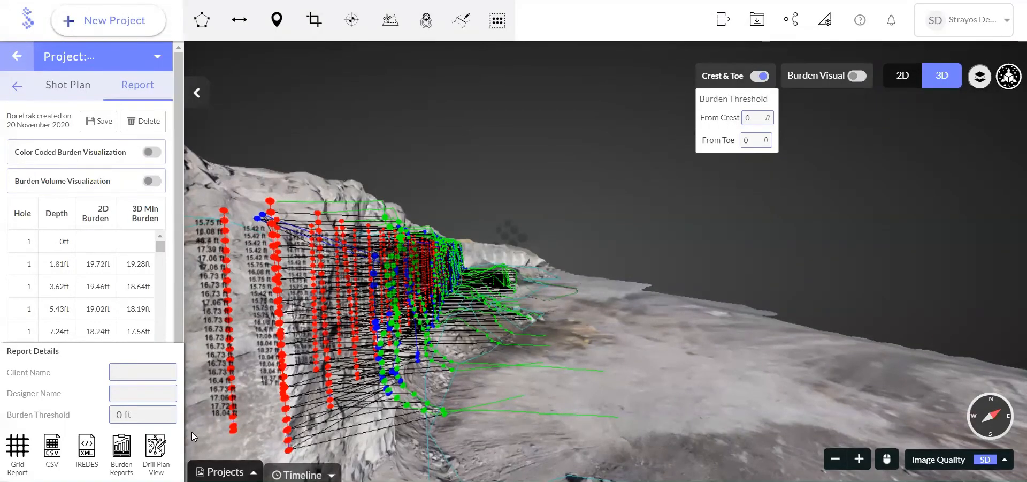
# Step: Open the drill plan view of the shot plan
pyautogui.click(160, 448)
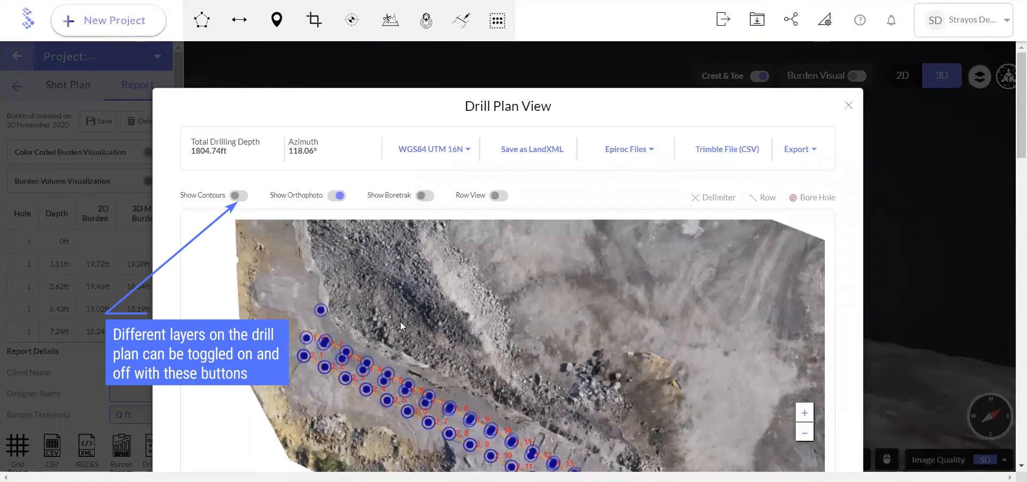
# Step: Inspect the coordinate system options and the custom EPSG code entry for drill plan exports, and cancel without setting a code
pyautogui.moveTo(420, 336); pyautogui.dragTo(346, 291)
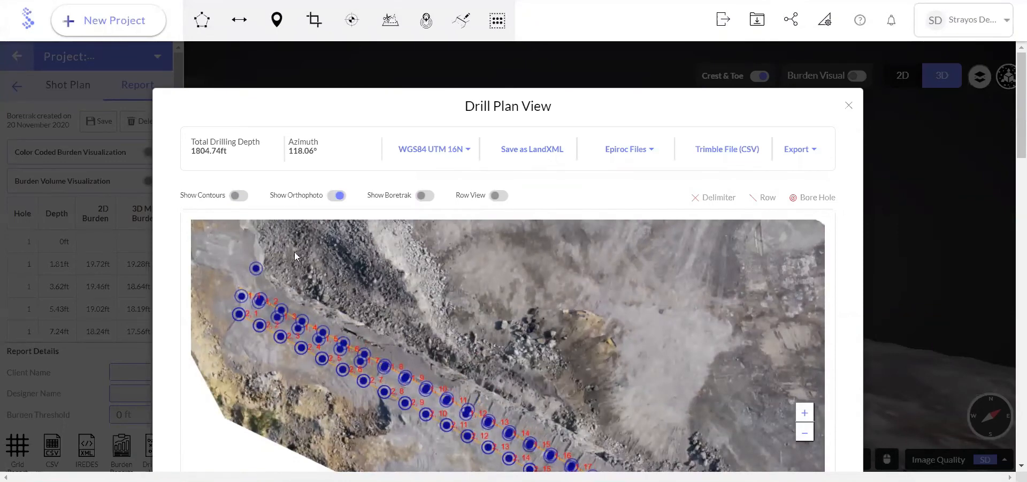
pyautogui.click(467, 155)
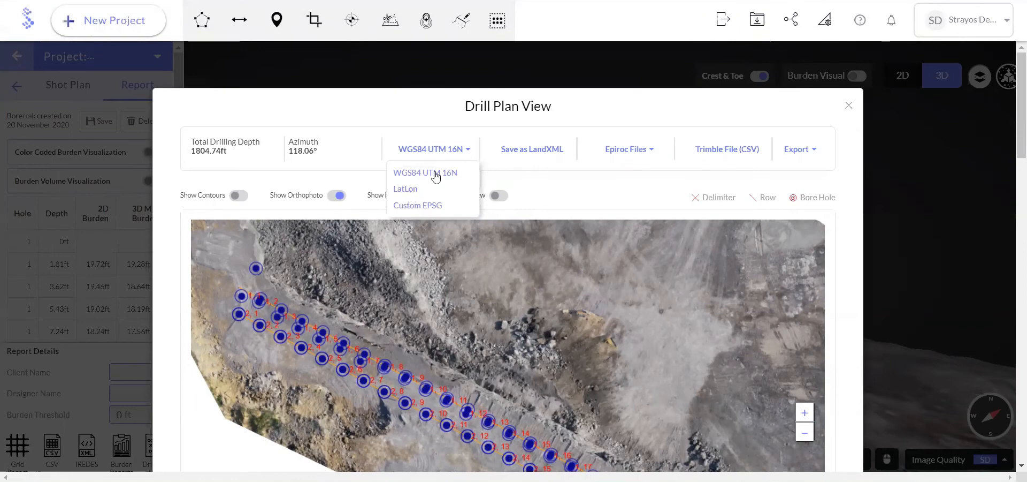
pyautogui.click(420, 205)
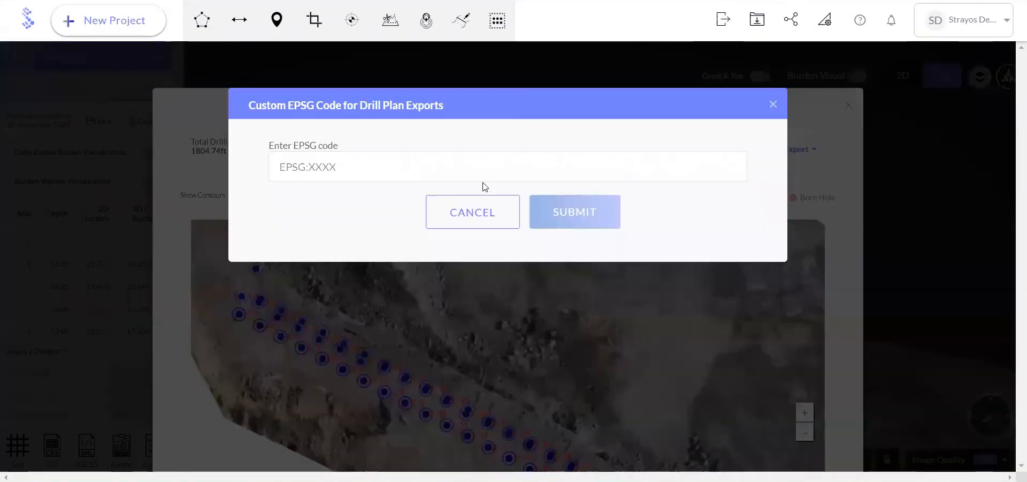
pyautogui.click(471, 214)
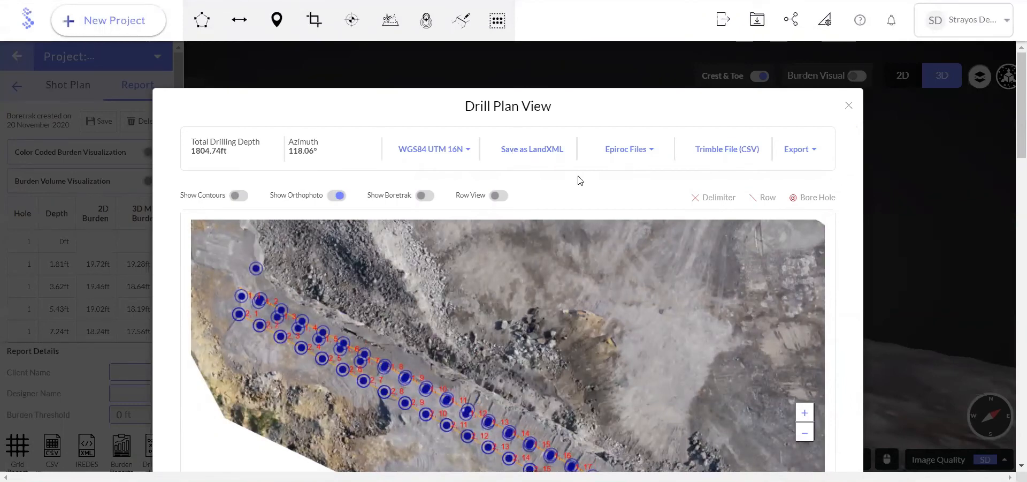
# Step: Check the available Epiroc file formats and export the drill plan as a Trimble CSV file
pyautogui.click(652, 152)
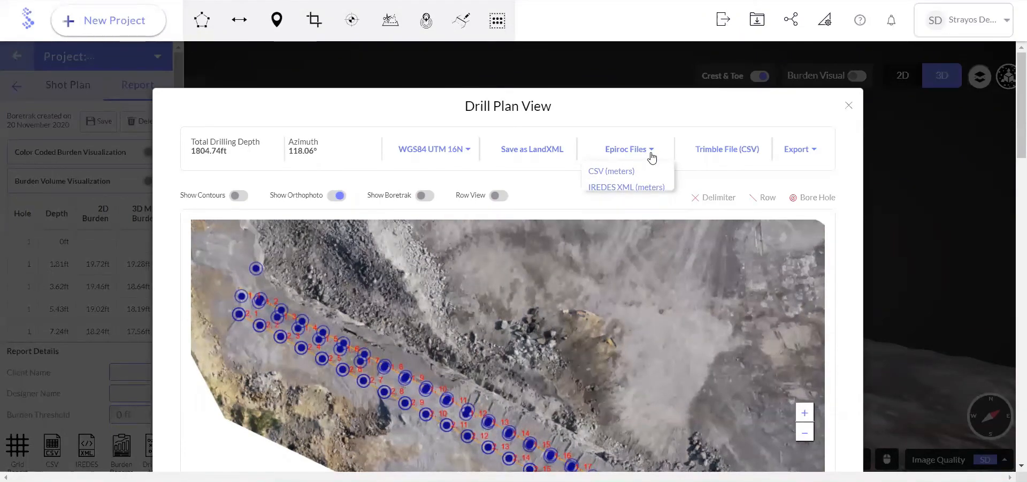
pyautogui.click(756, 155)
pyautogui.moveTo(811, 155)
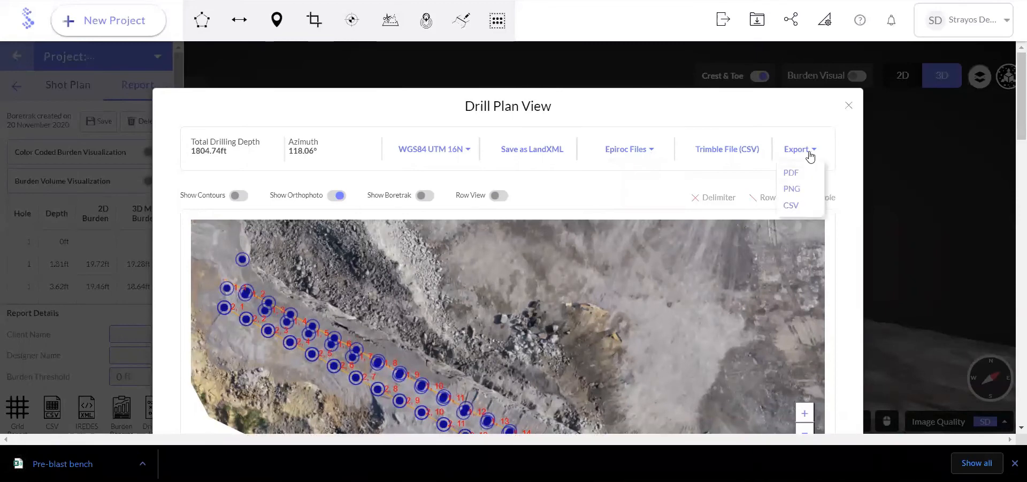